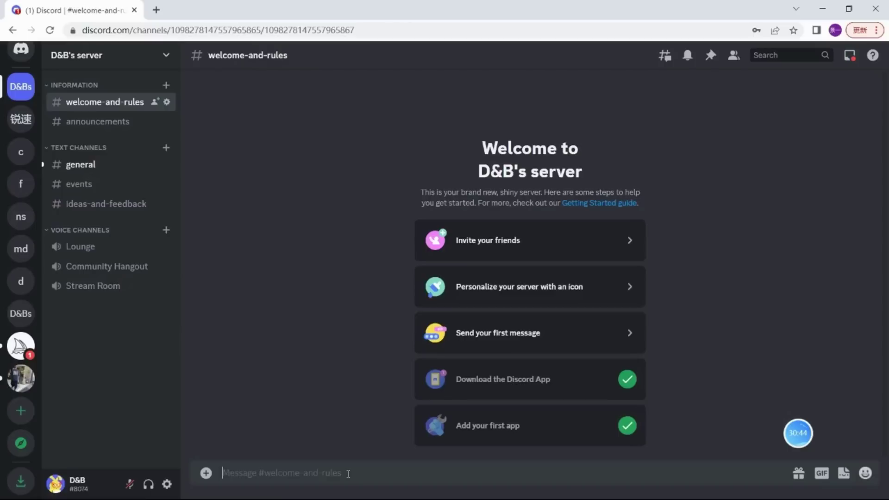
Send the ChatGPT full-body male model hoodie prompt to Midjourney via /imagine, twice
type("/")
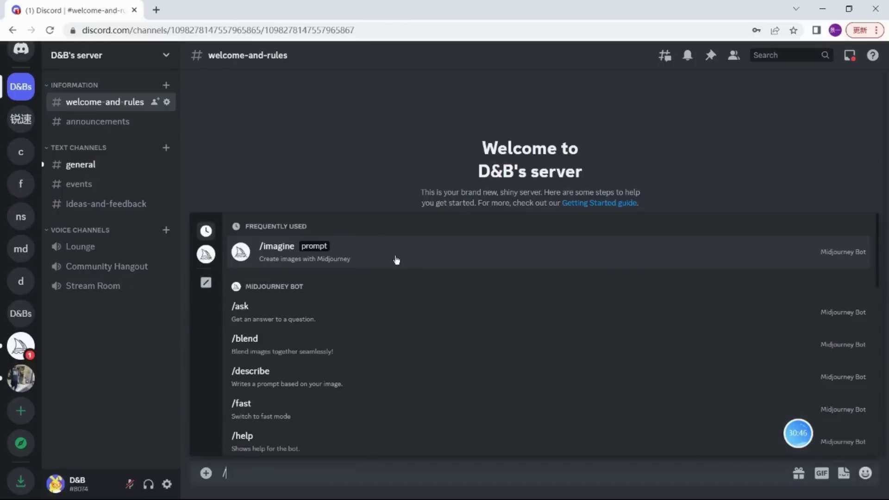
left_click(396, 260)
type("A full body shot of a usa male model shot hair wearing a comfortable hoodie, standing in front of a white background .this is a low angle portrait shot with a Canon EOS R5 camera with a standard lens to fully reveal the models outfit and show off her 165cm height")
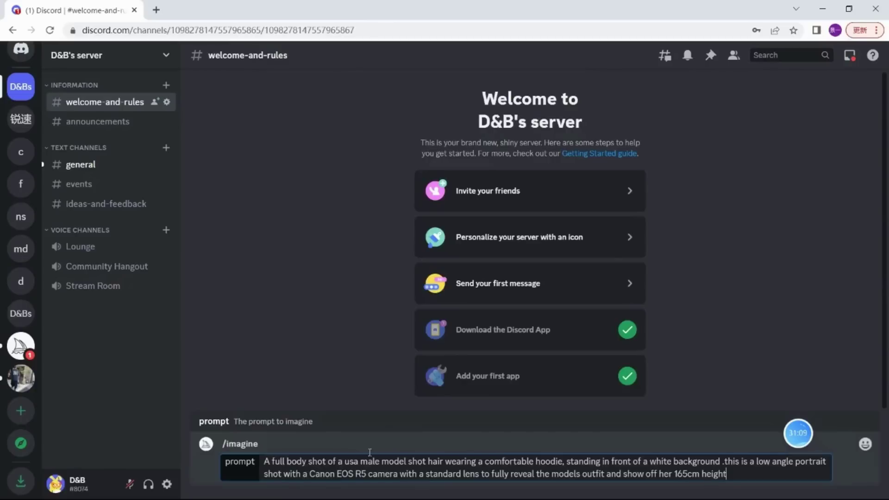
key("Return")
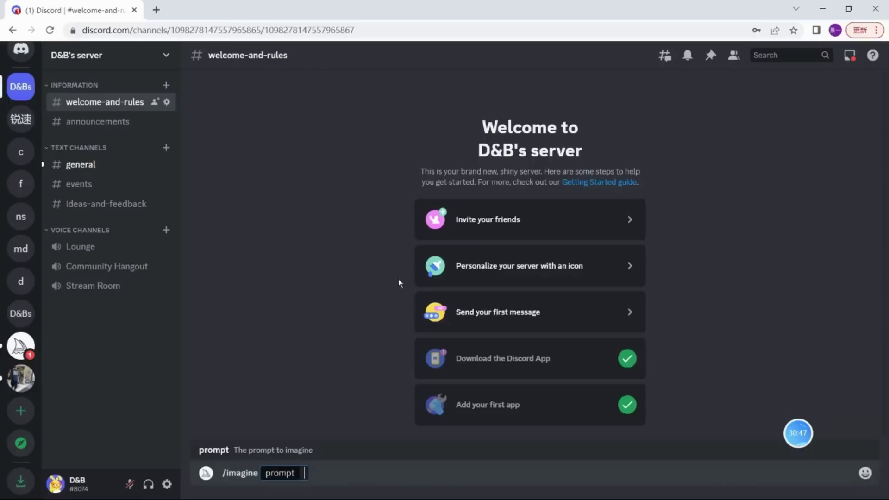
type("A full body shot of a usa male model shot hair wearing a comfortable hoodie, standing in front of a white background .this is a low angle portrait shot with a Canon EOS R5 camera with a standard lens to fully reveal the models outfit and show off her 165cm height")
key("Return")
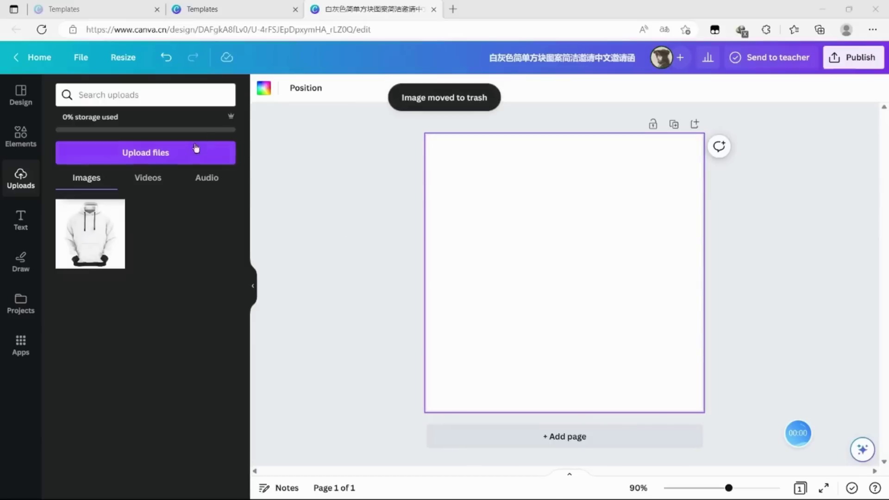
Upload the generated DB_A_full_body_shot model photo from the computer
left_click(198, 151)
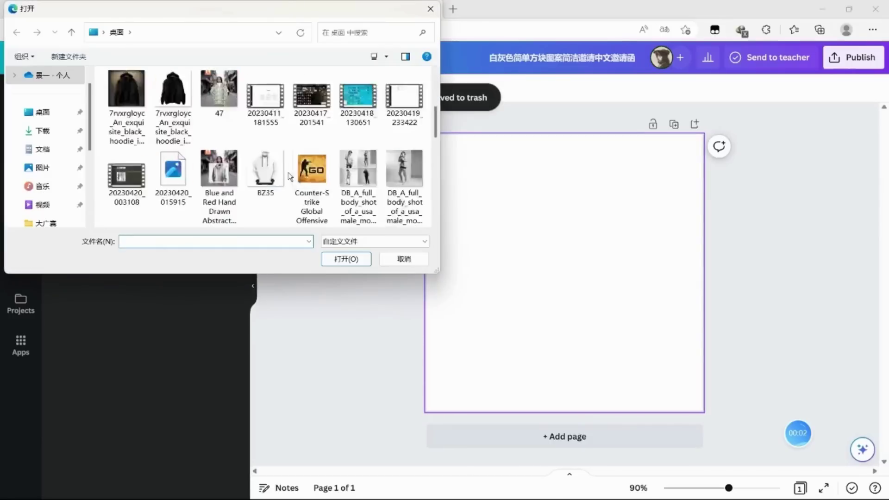
scroll(407, 149, "down", 10)
scroll(333, 222, "up", 5)
left_click(173, 185)
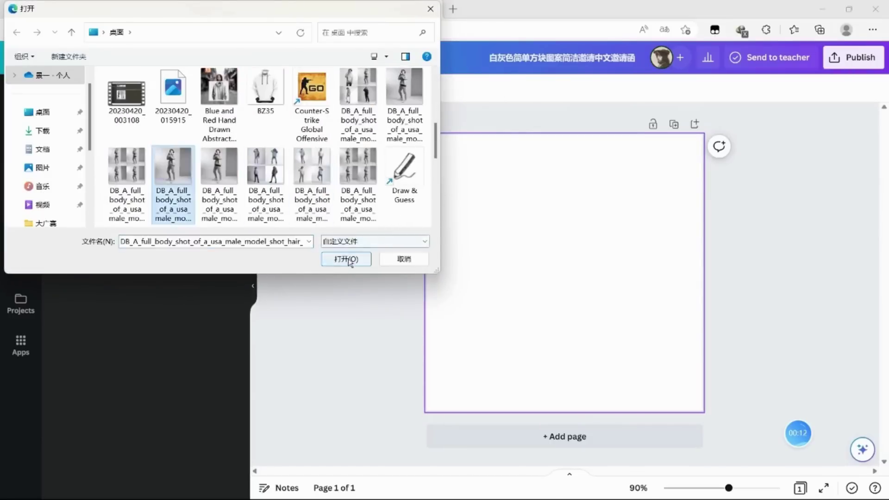
left_click(347, 259)
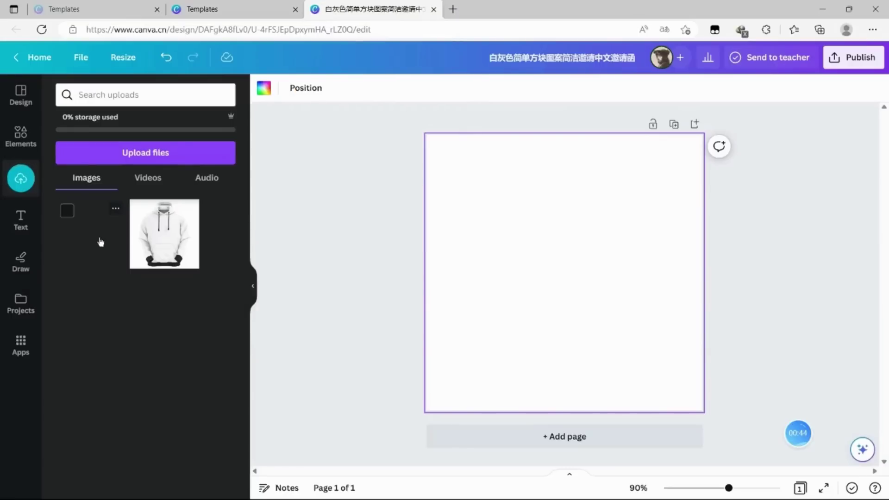
Place the model photo on the square page and enlarge it to fill the page
left_click(100, 241)
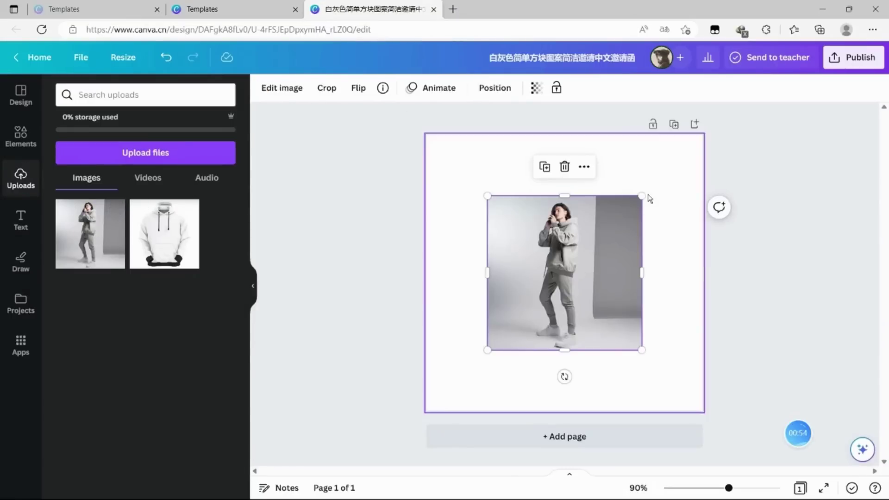
left_click_drag(642, 196, 666, 162)
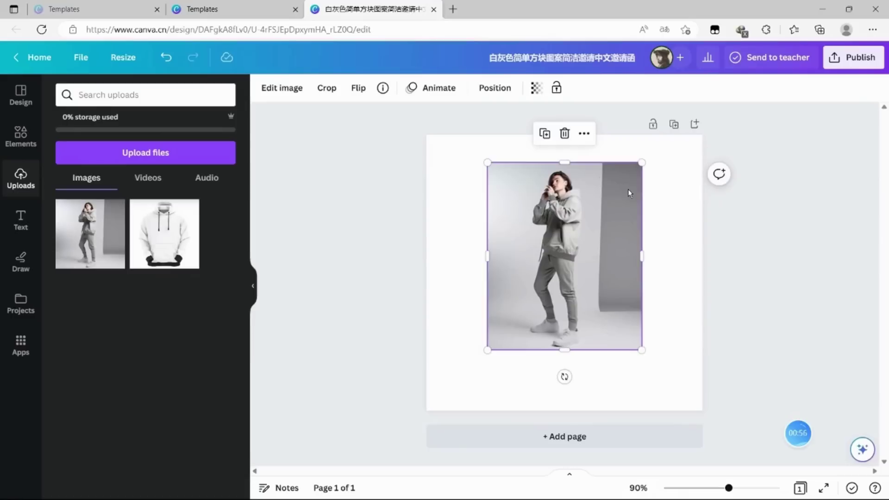
key("ctrl+z")
left_click_drag(641, 194, 702, 135)
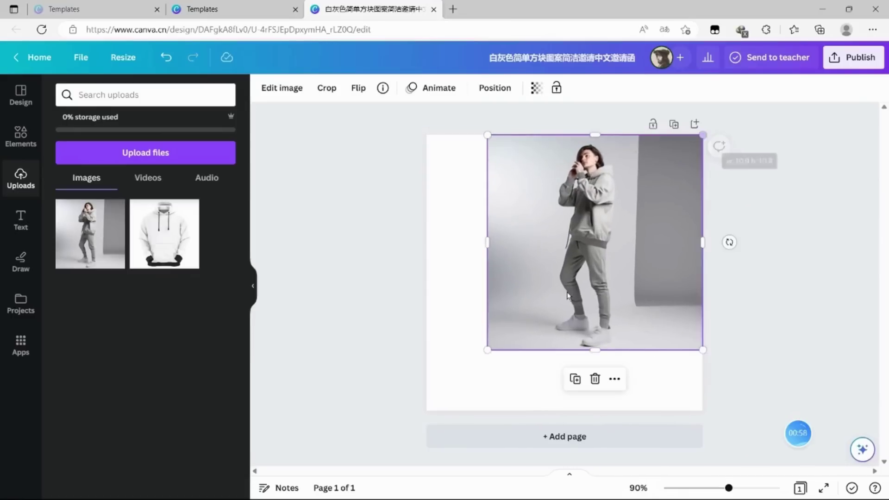
left_click_drag(487, 350, 426, 410)
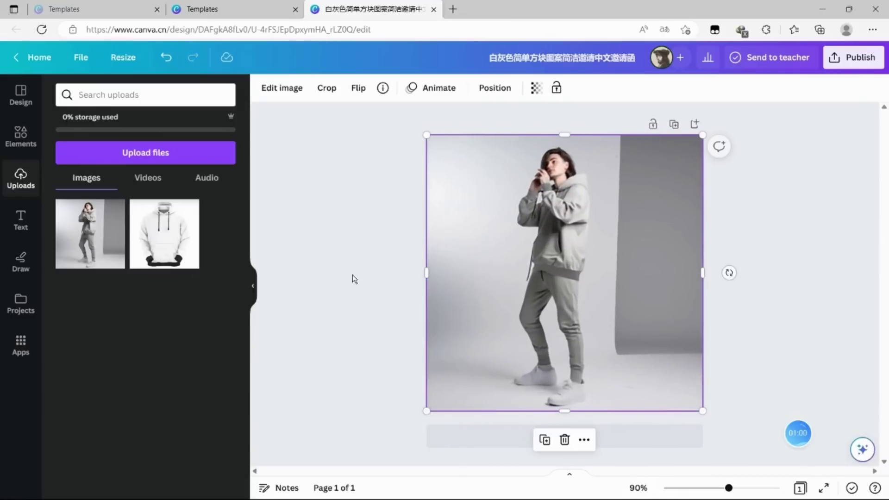
Remove the background from the model photo with Background Remover
left_click(280, 87)
left_click(83, 191)
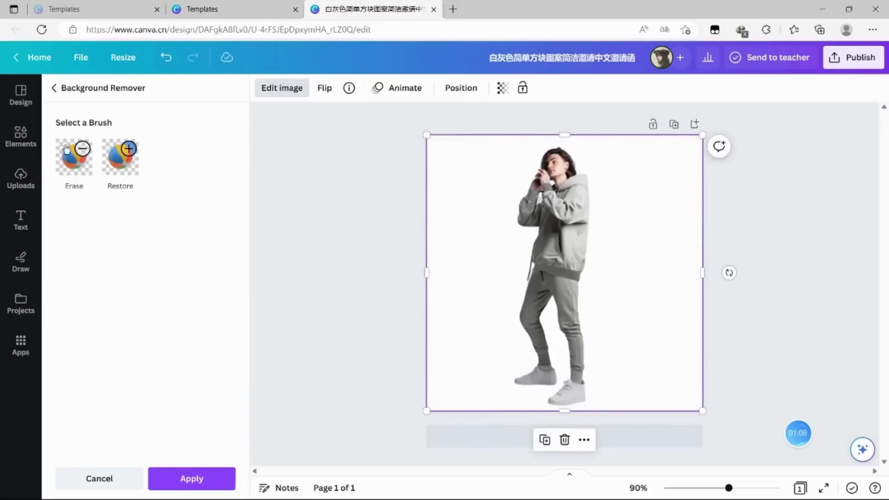
left_click(70, 88)
Add the white hoodie image, remove its background, and fit it over the model's torso
left_click(21, 178)
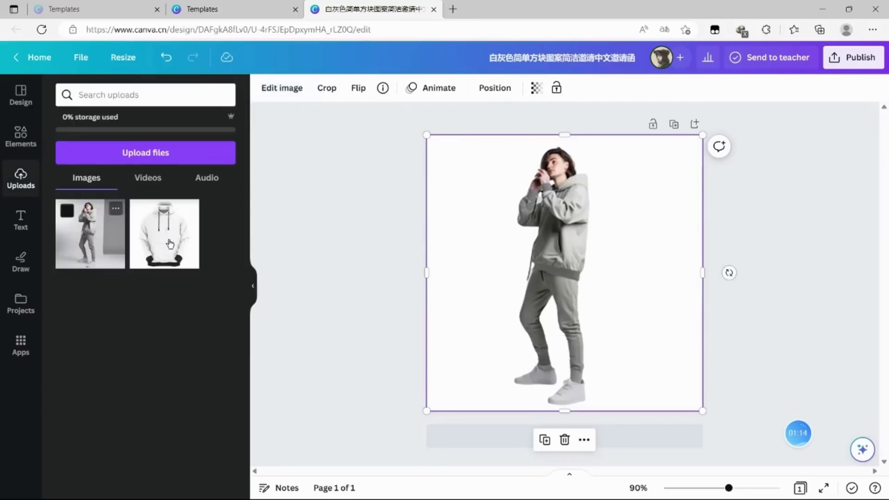
left_click(165, 233)
left_click(284, 90)
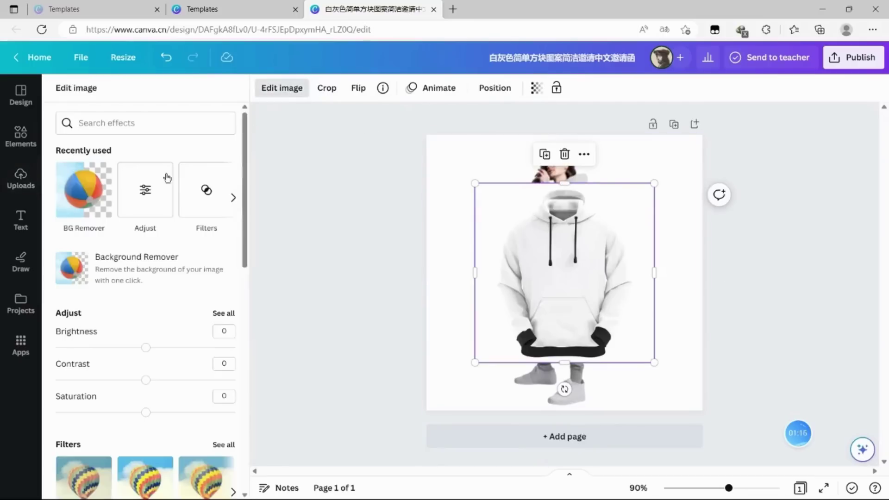
left_click(100, 261)
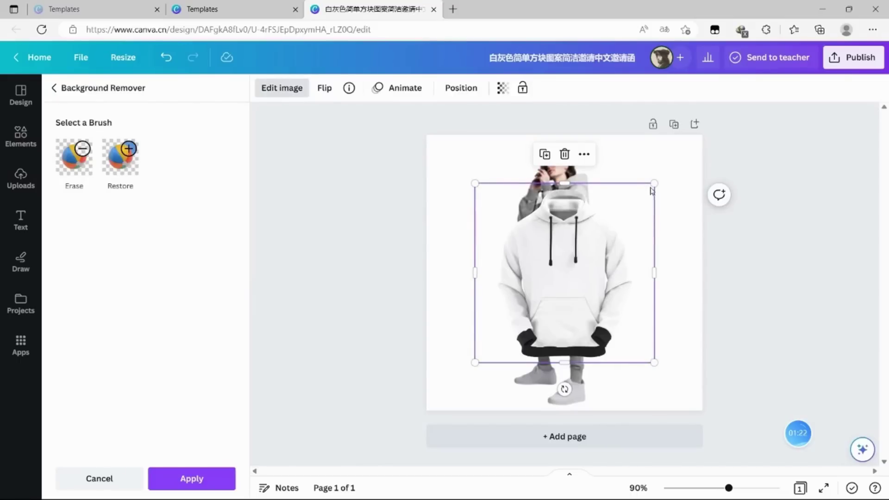
left_click_drag(654, 183, 591, 243)
left_click_drag(559, 271, 578, 204)
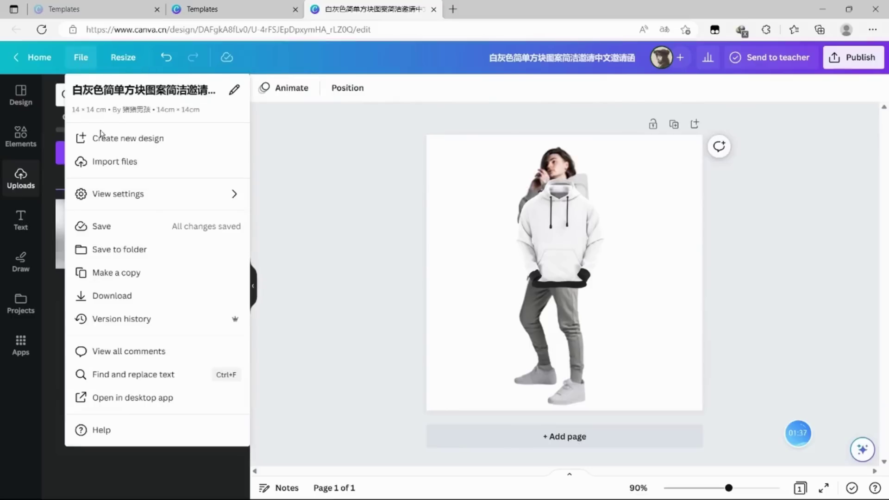
Open the Download options for the composite design
left_click(127, 293)
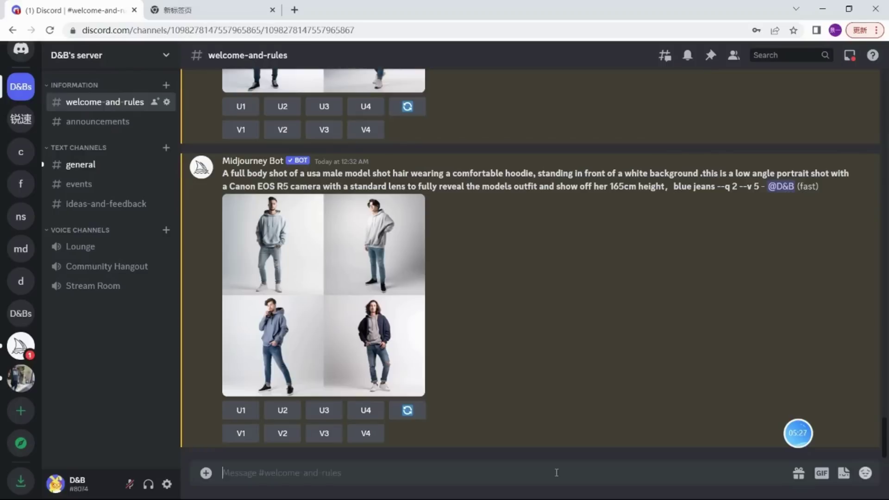
Attach the exported Canva hoodie composite image to a new Discord message
left_click(206, 473)
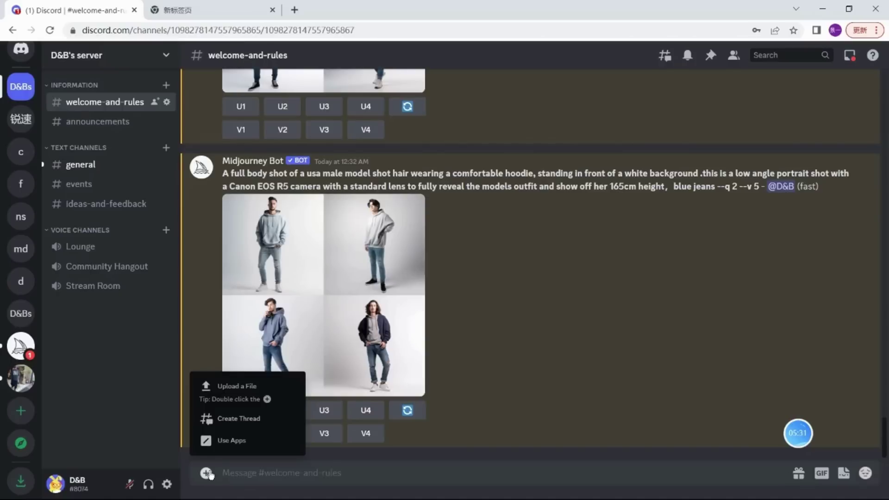
left_click(250, 398)
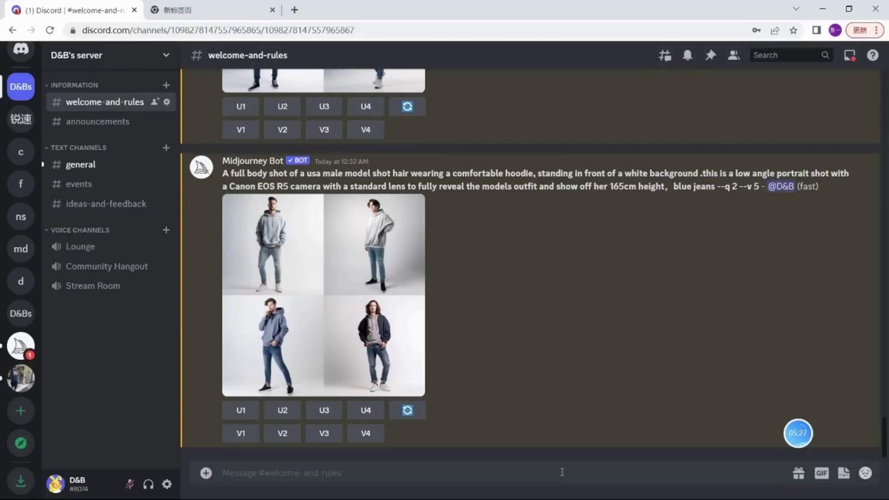
left_click(207, 473)
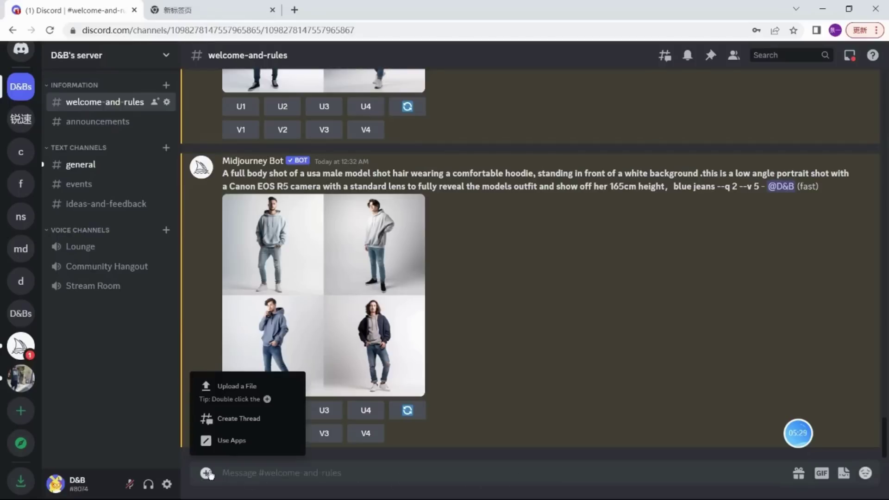
left_click(250, 401)
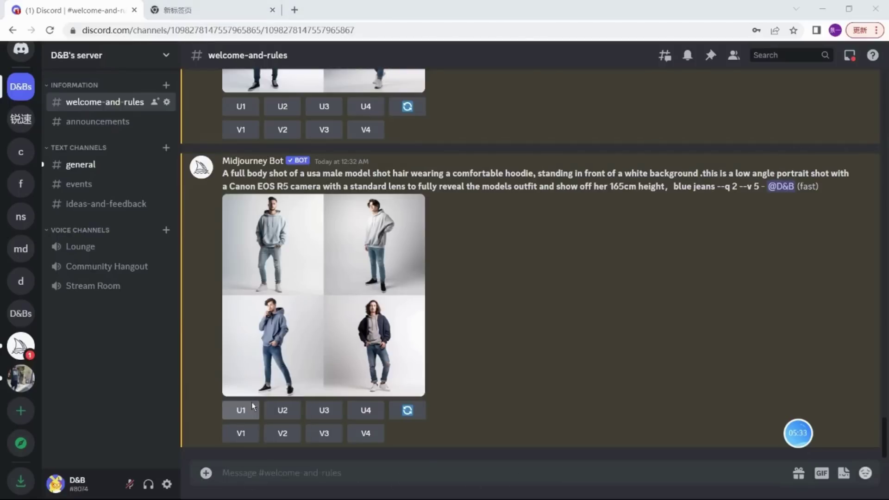
scroll(354, 215, "down", 10)
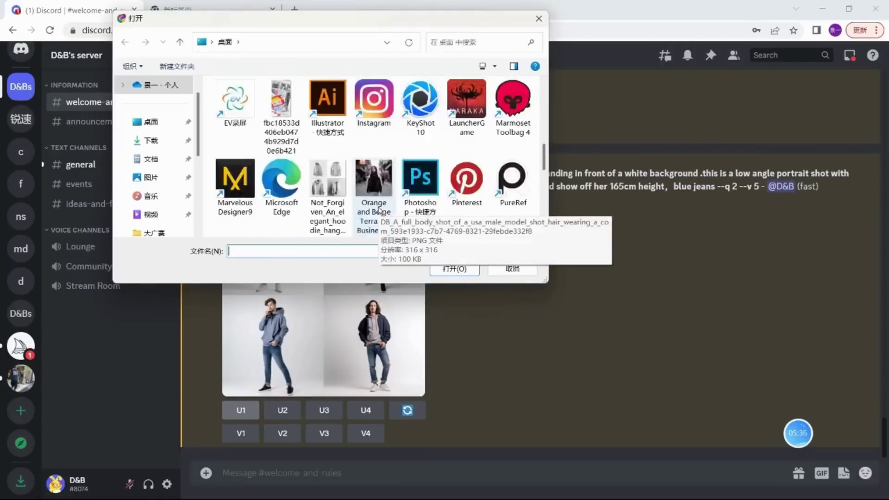
scroll(378, 211, "down", 2)
double_click(421, 99)
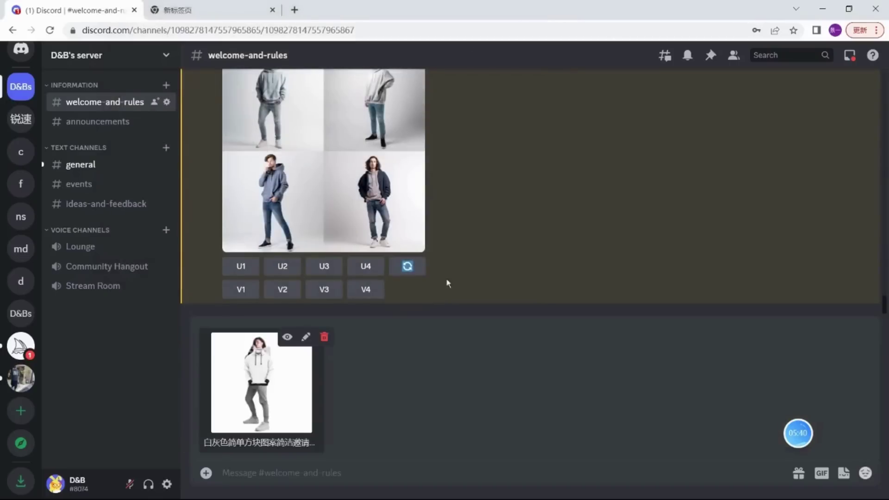
Post the composite image and start an /imagine prompt with its image link
key("Return")
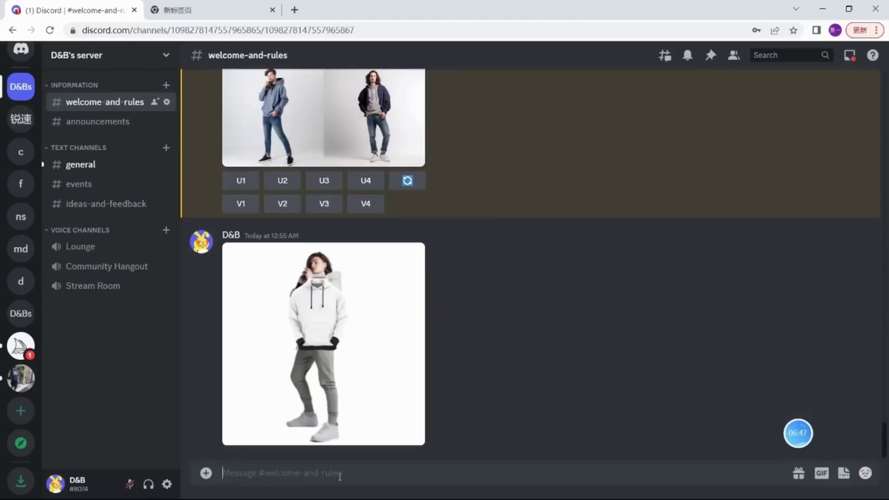
type("/")
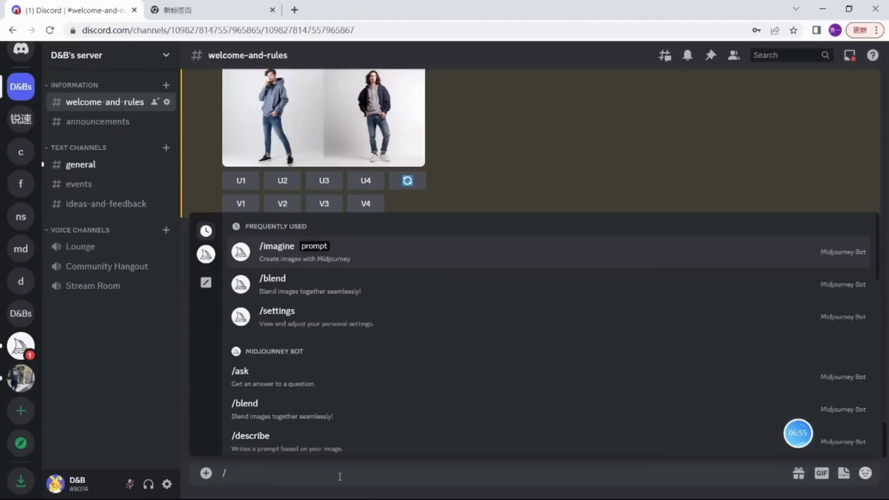
left_click(391, 258)
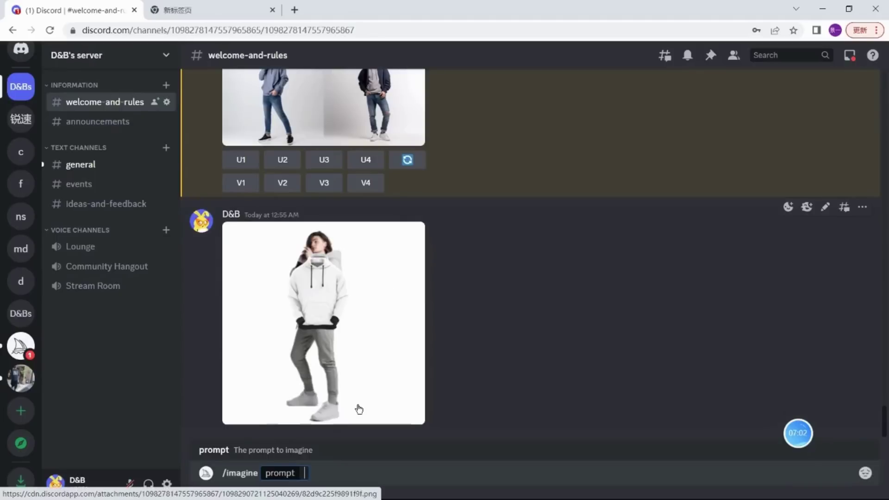
key("ctrl+v")
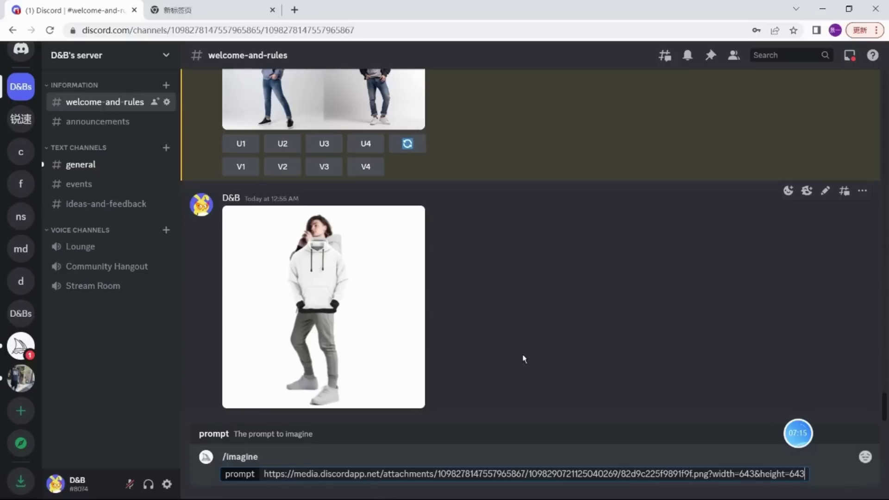
Select the earlier full-body model prompt text in the channel to reuse
scroll(523, 359, "up", 5)
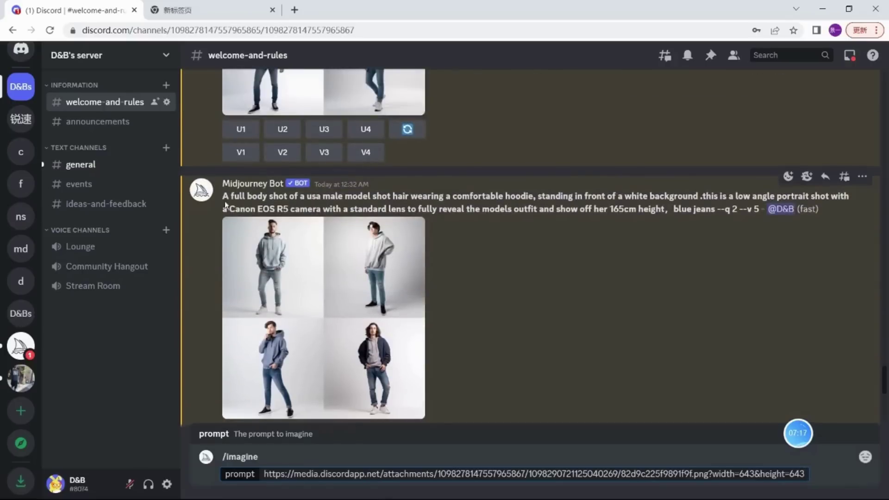
left_click_drag(225, 205, 716, 210)
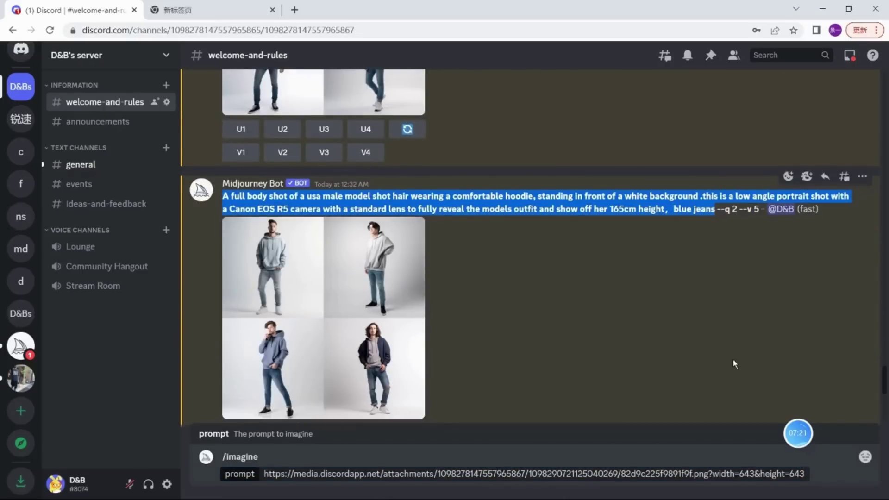
scroll(732, 360, "down", 5)
Append the full-body model prompt after the image link and submit the /imagine request
left_click(811, 474)
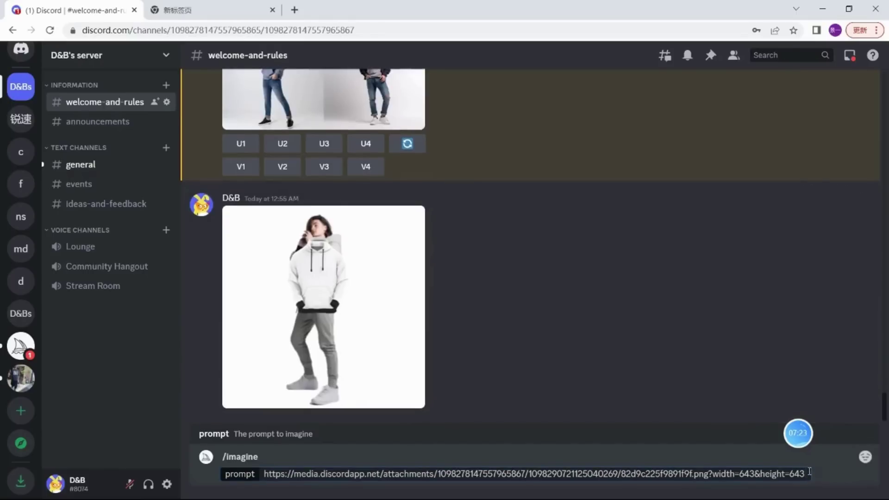
key("ctrl+v")
key("Return")
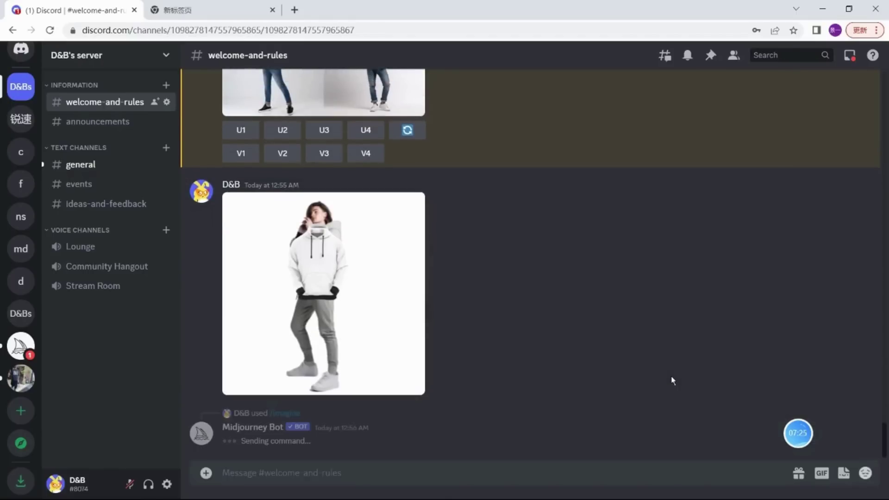